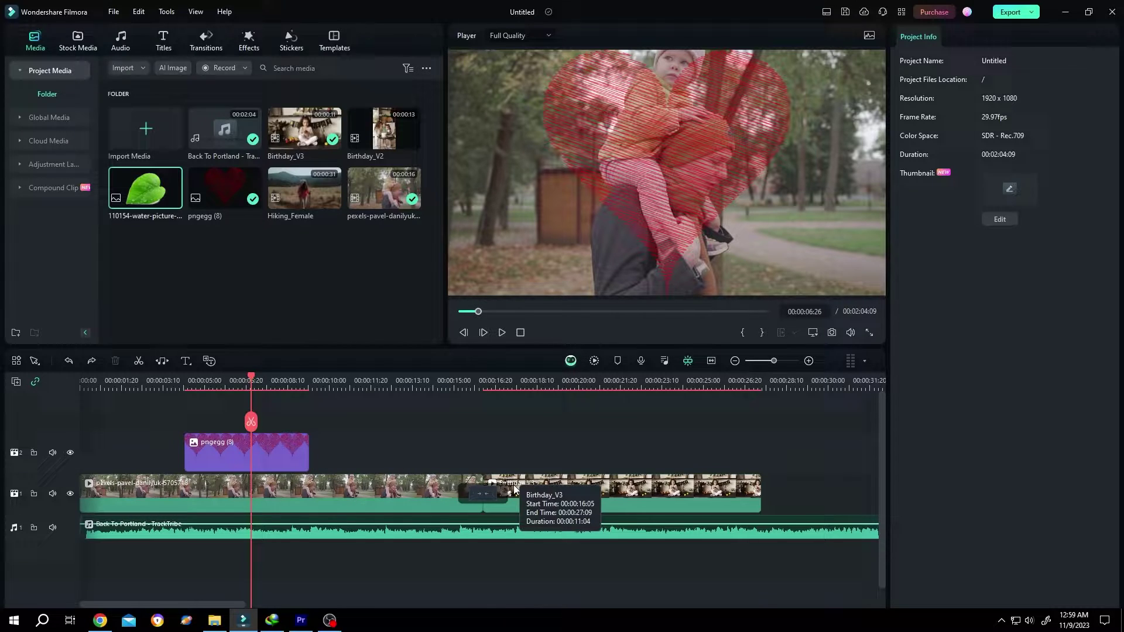
Step: Swap the red heart overlay above the park clip for the green leaf image
click(290, 448)
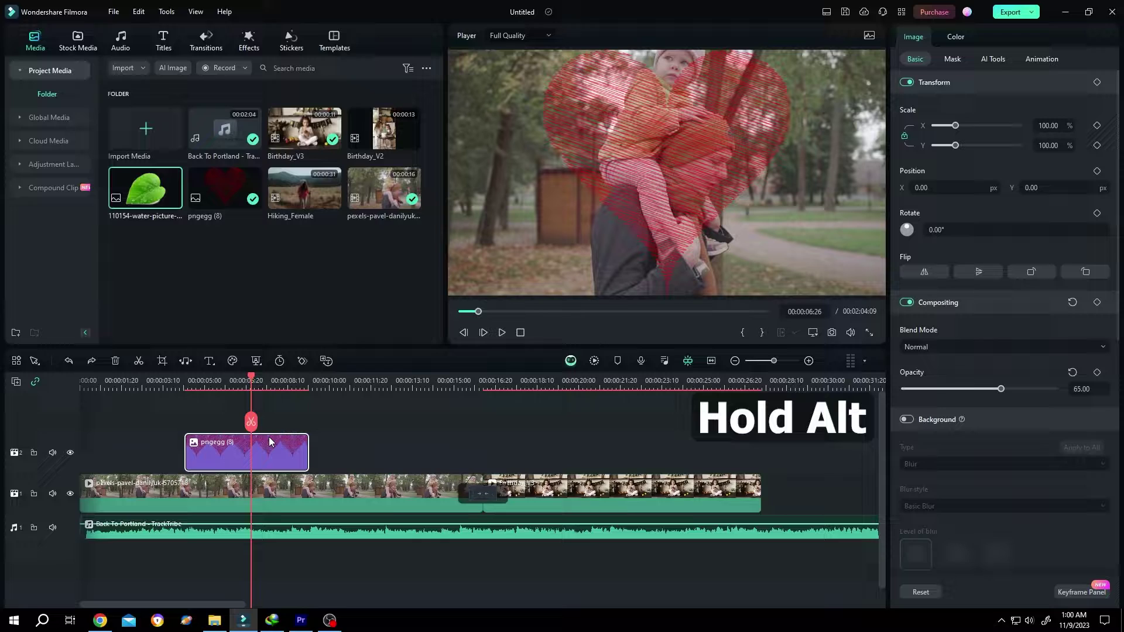
drag(149, 201, 211, 454)
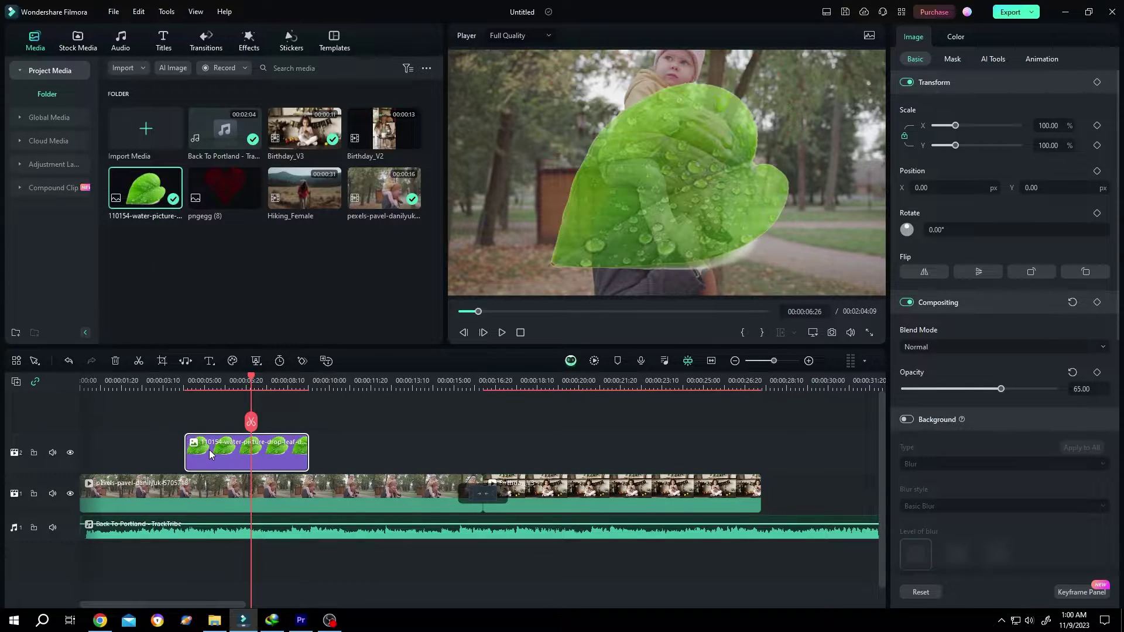
click(582, 379)
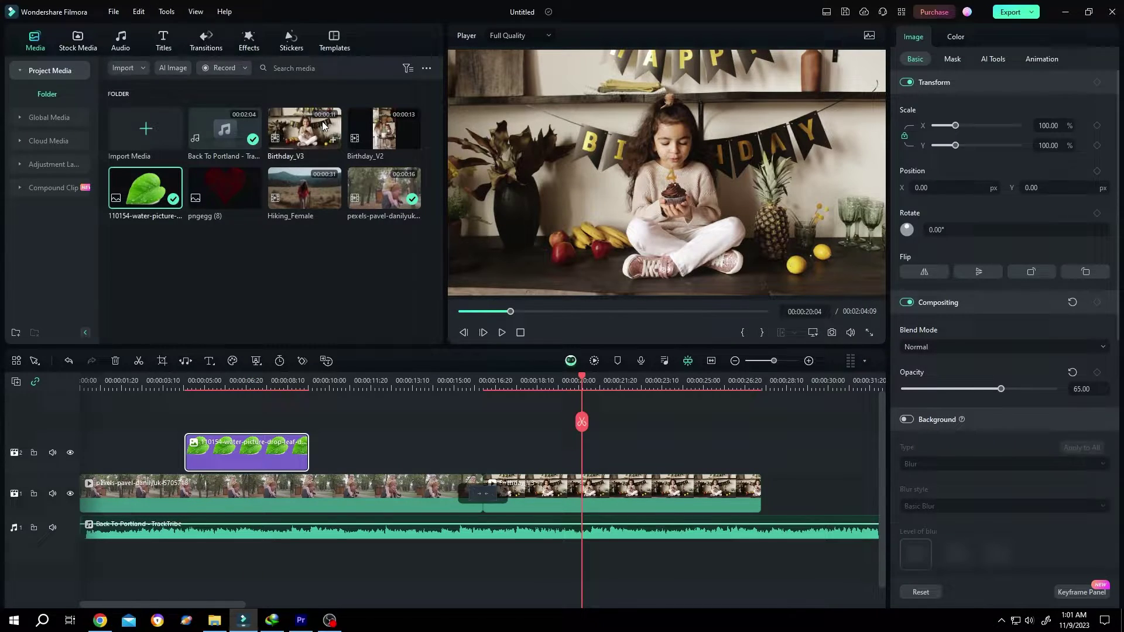
mouse_move(304, 128)
mouse_move(304, 188)
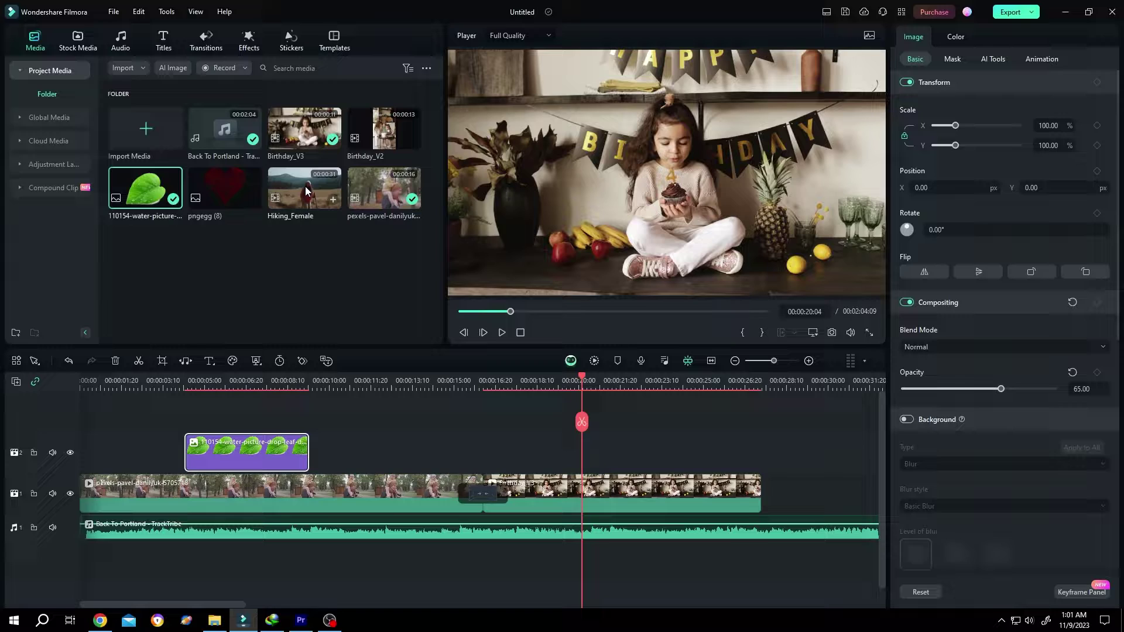
Step: Swap the Birthday_V3 clip on the main track for the Hiking_Female video
click(545, 490)
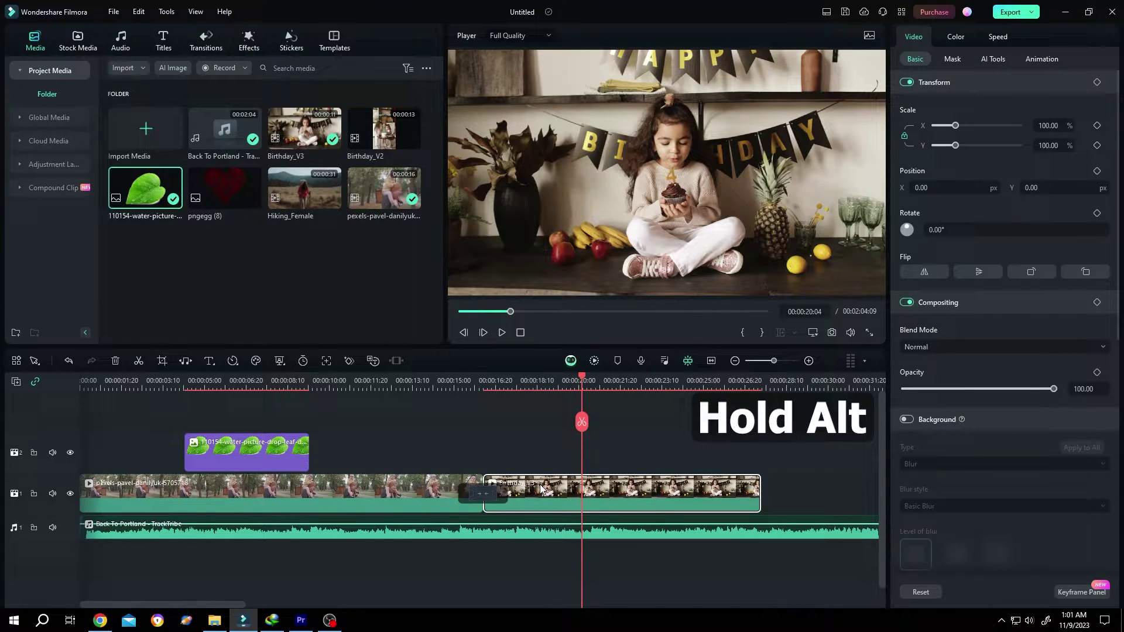
mouse_move(305, 190)
mouse_down()
mouse_move(383, 262)
mouse_move(511, 494)
mouse_up()
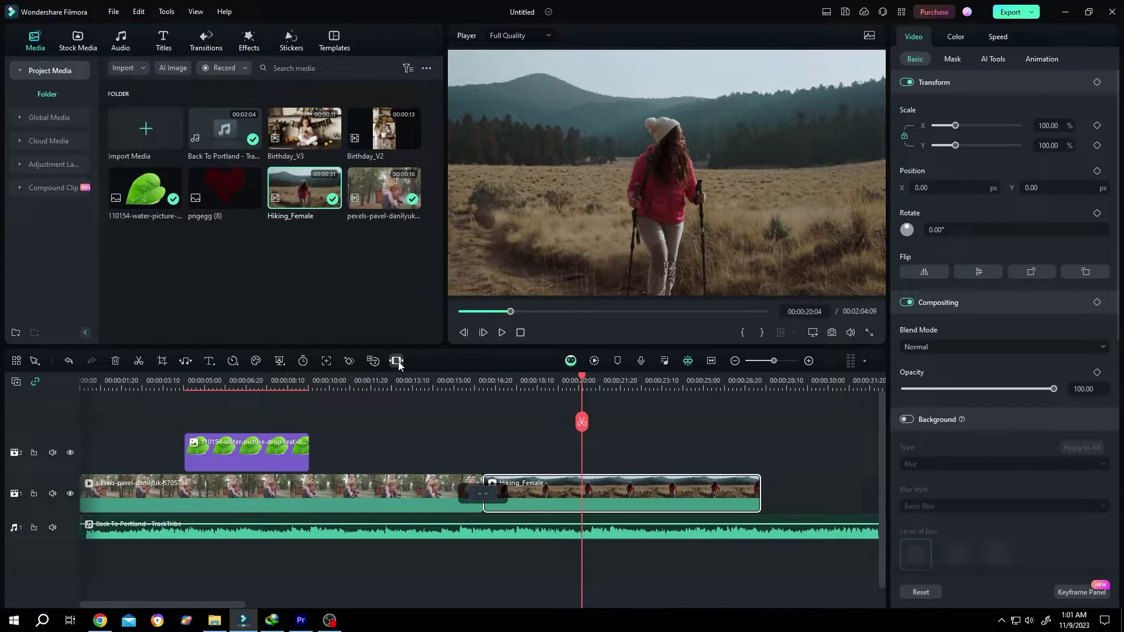
Step: Slide-edit the Hiking_Female clip to use a later section of footage at the same length
click(398, 360)
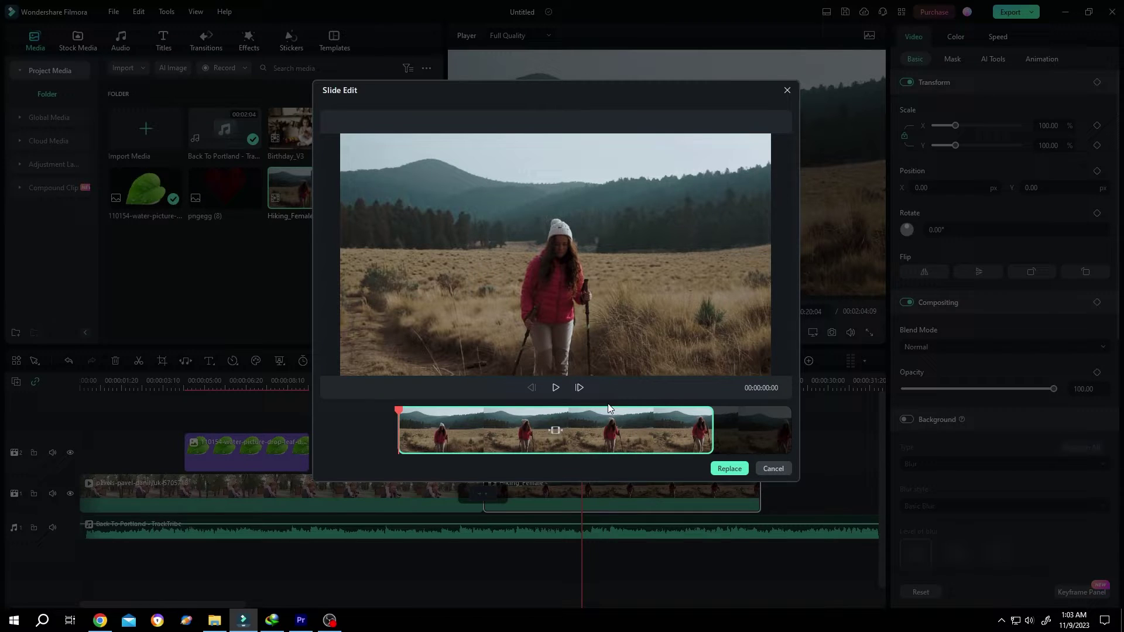
drag(616, 413, 379, 408)
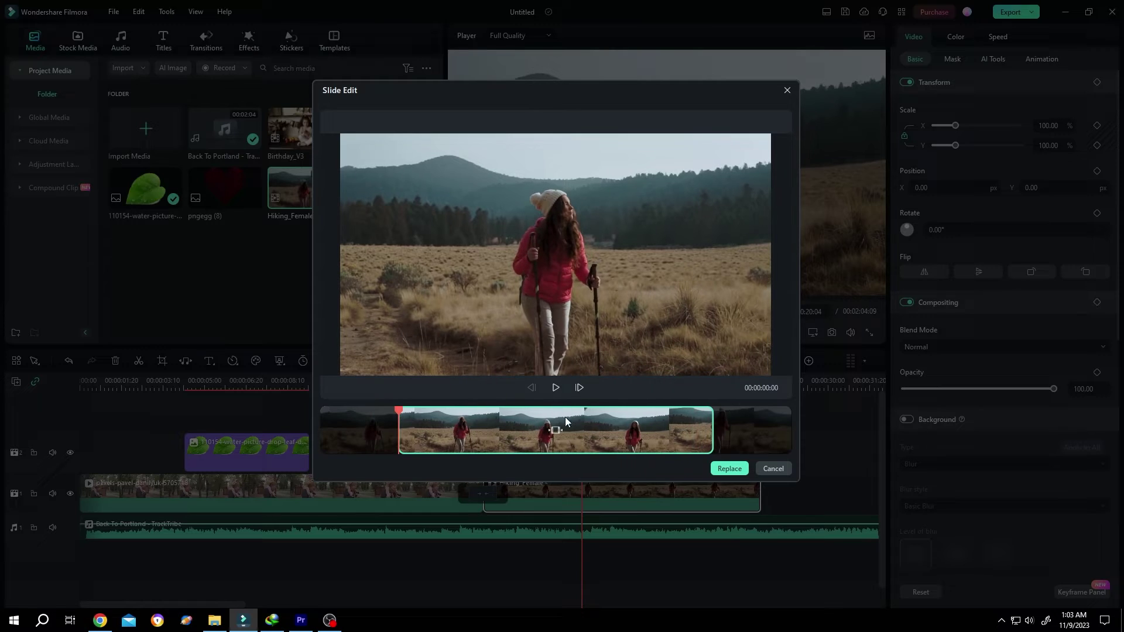
mouse_move(673, 418)
mouse_down()
mouse_move(430, 426)
mouse_move(448, 432)
mouse_up()
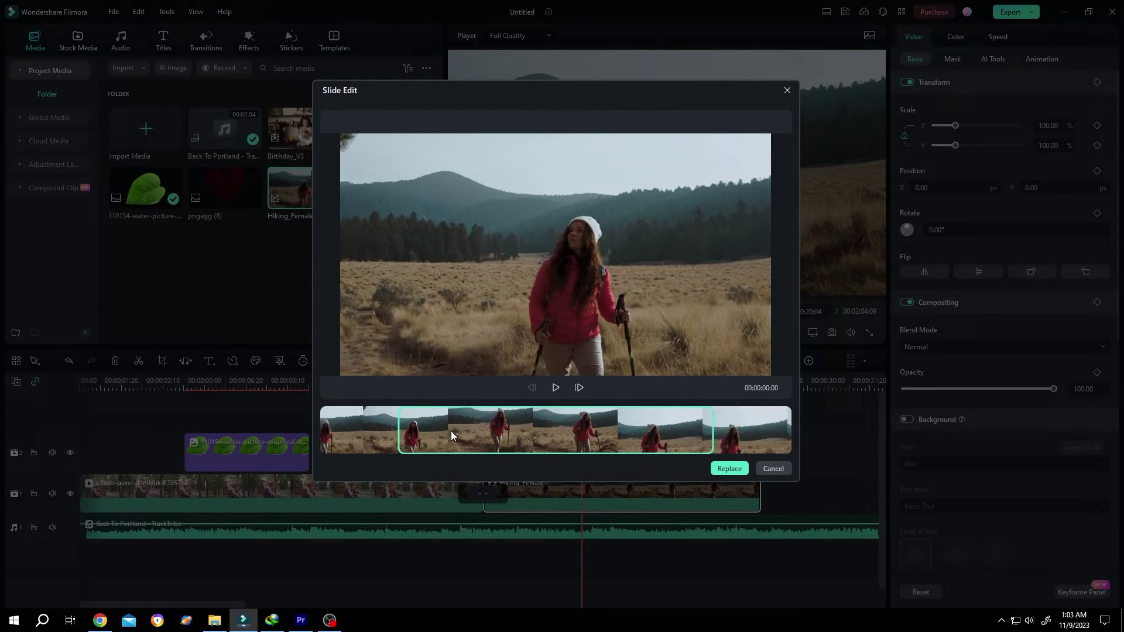
click(730, 469)
click(705, 384)
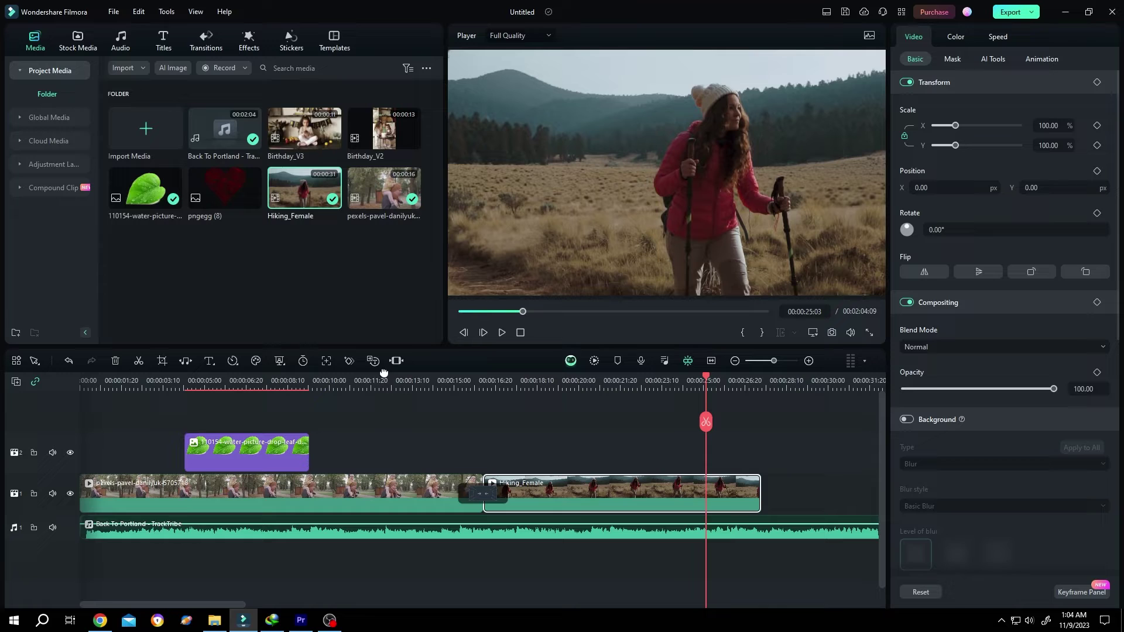
key(Home)
key(space)
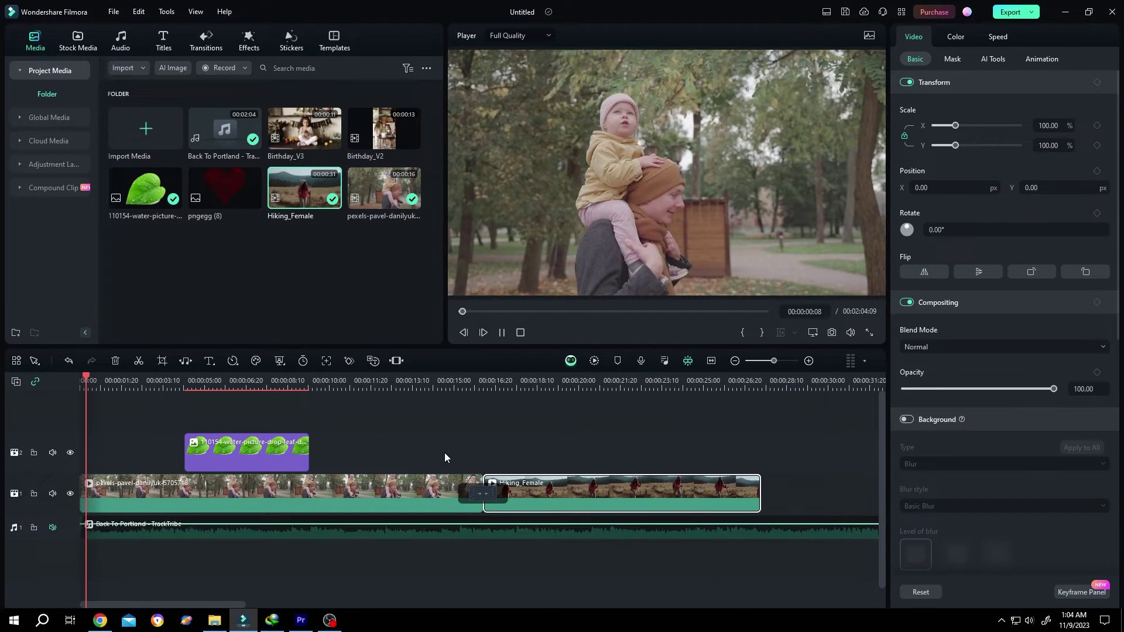